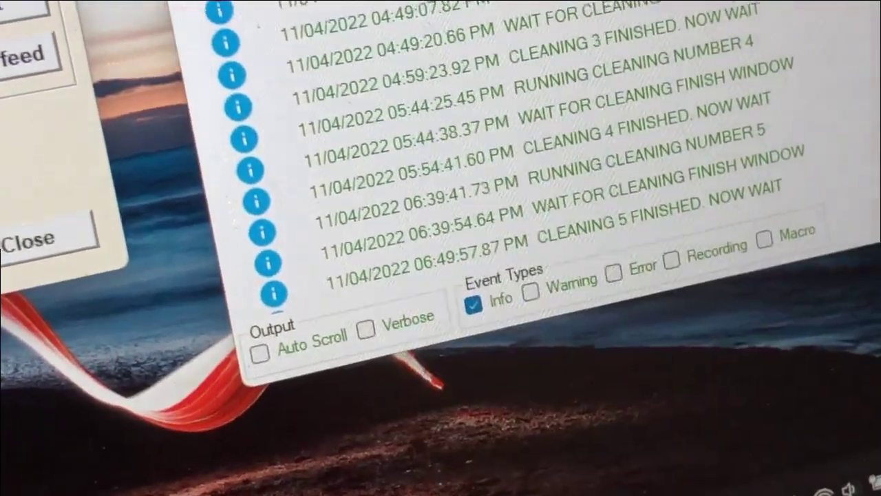
scroll(757, 10, "down", 3)
scroll(757, 25, "down", 4)
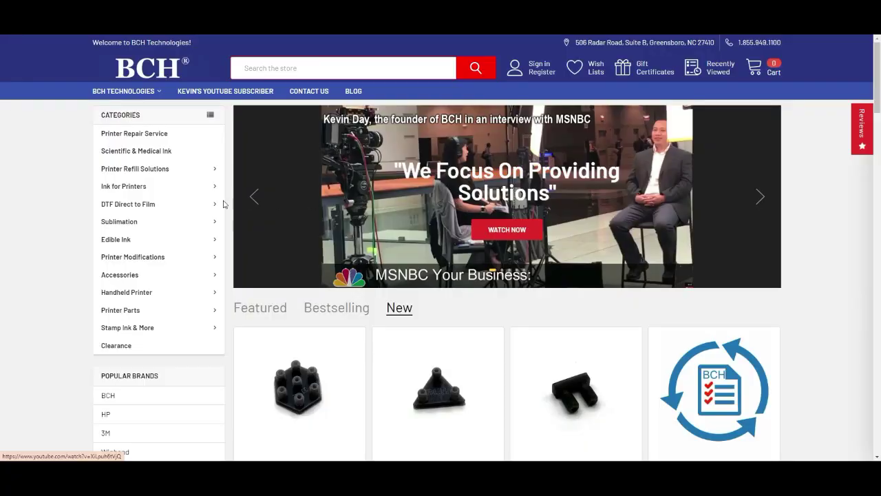
Open the BCH Macro Script for Printhead Cleaning product from the DTF Parts category and read its description
mouse_move(163, 202)
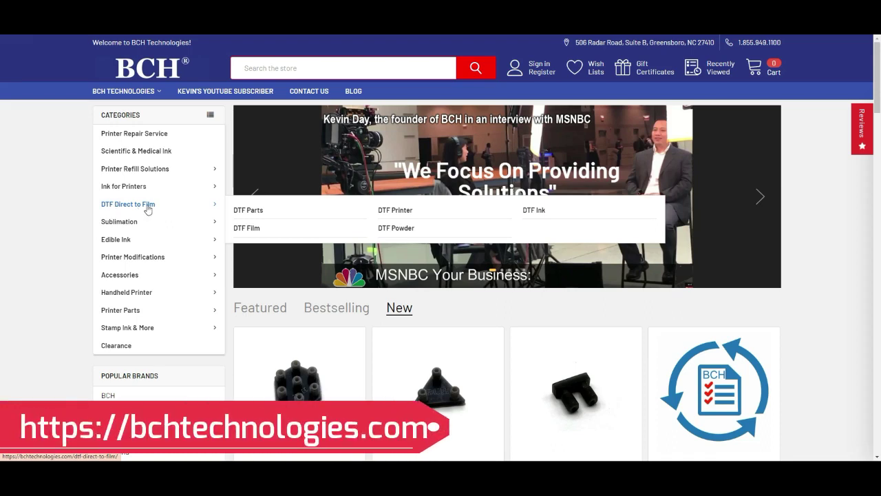
left_click(257, 210)
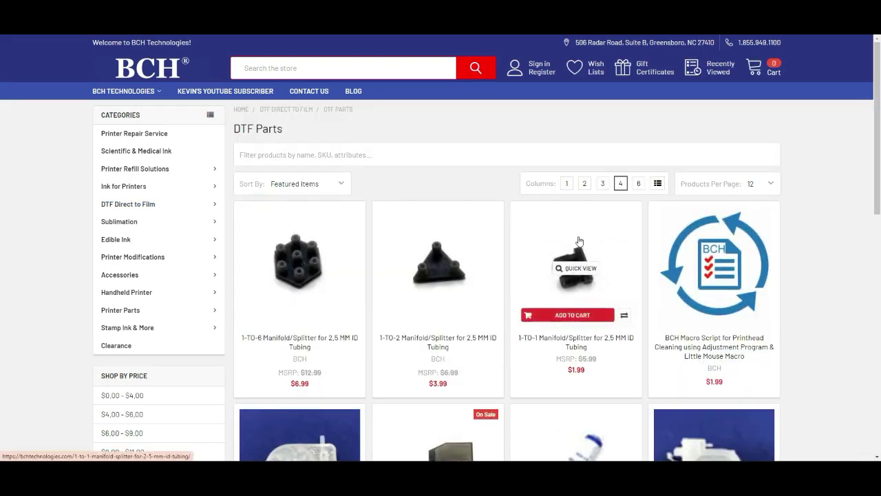
scroll(745, 254, "down", 1)
left_click(723, 293)
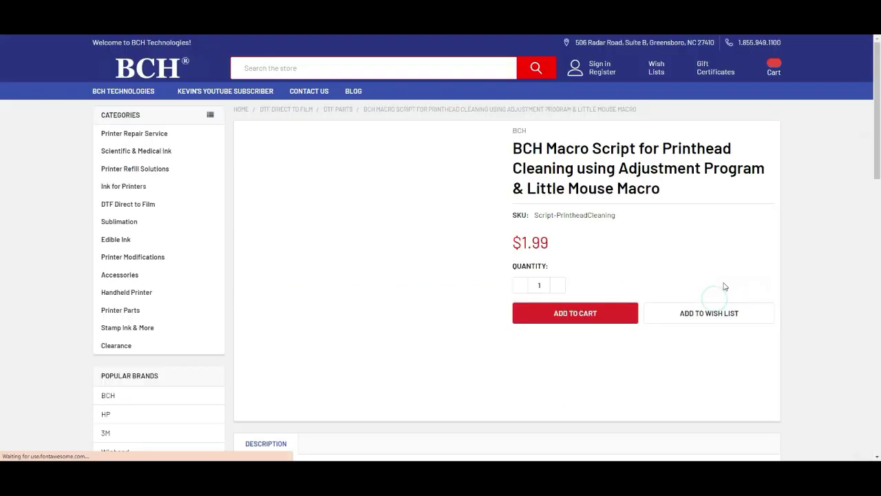
scroll(727, 286, "down", 5)
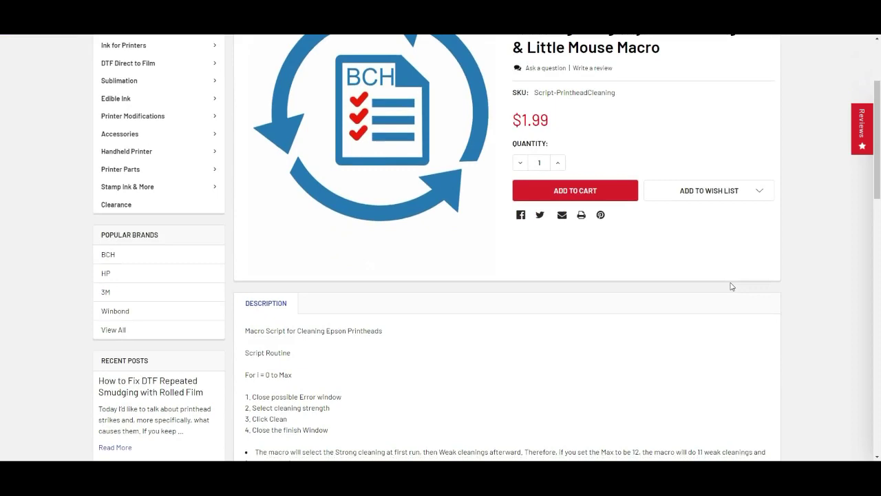
scroll(732, 286, "down", 2)
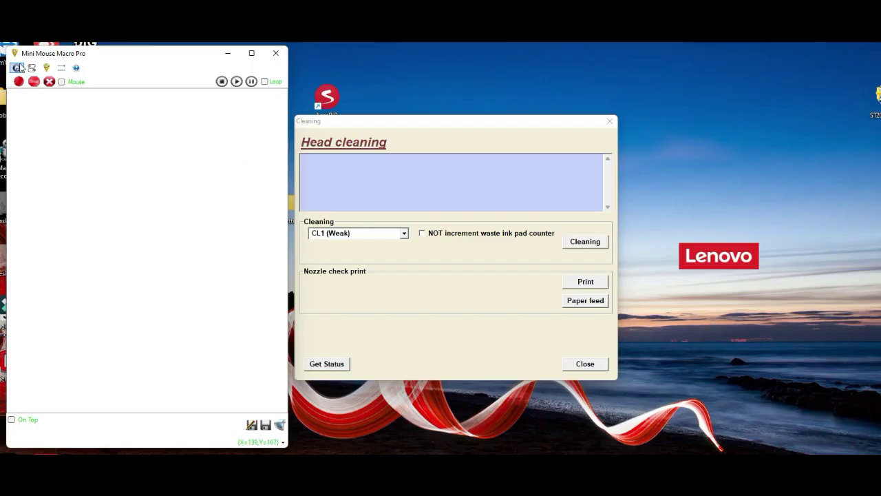
Switch to Mini Mouse Macro Pro and load the macro file "MMM BCH DTF Cleaning MiniMouse.mmmacro"
left_click(17, 67)
mouse_move(43, 197)
left_click(255, 271)
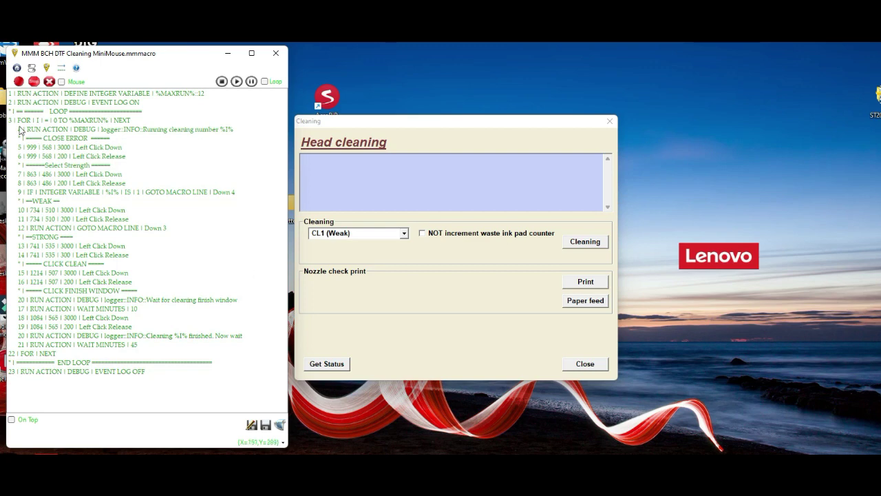
Examine the macro's FOR loop start and end, the close-error click lines, and the event log on and off lines
left_click(40, 122)
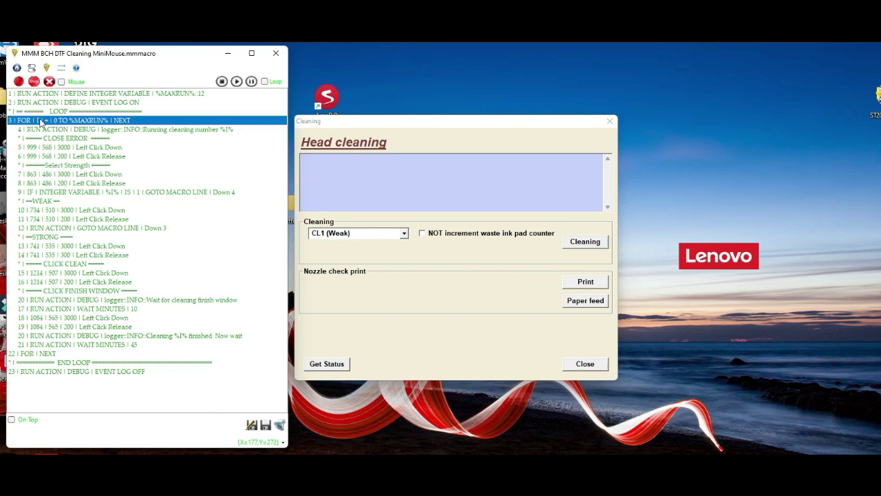
left_click(27, 354)
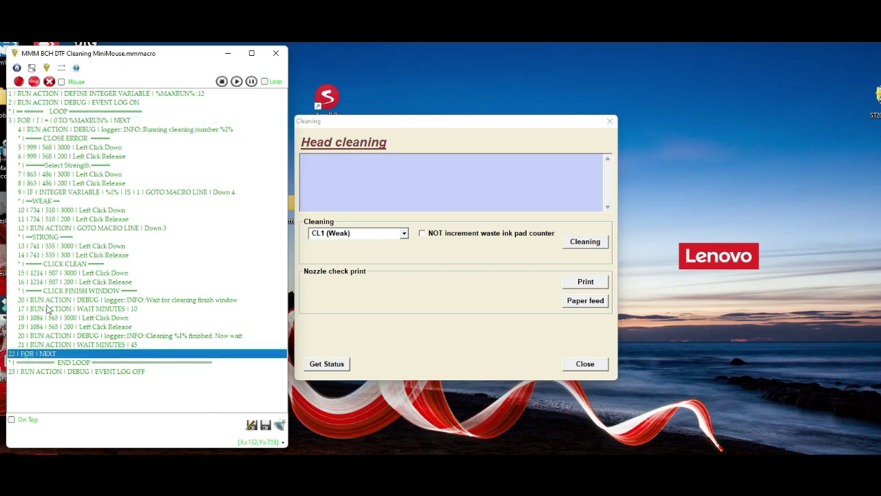
left_click(30, 147)
left_click(29, 156)
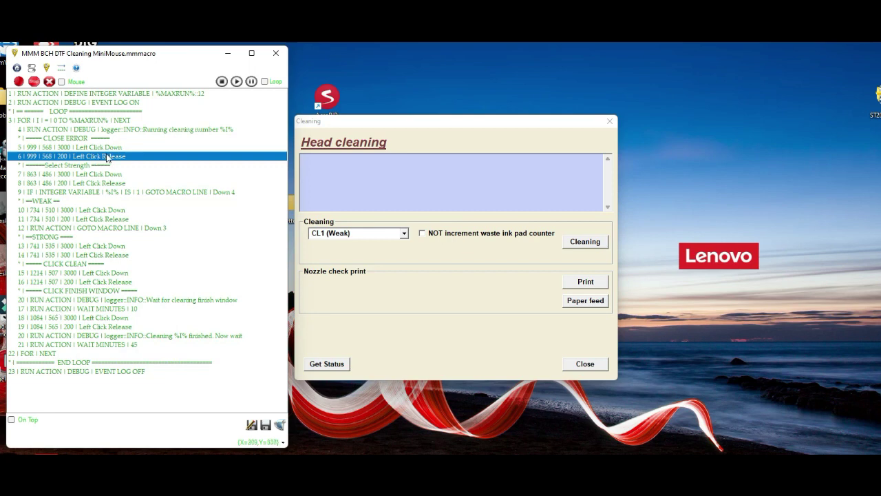
left_click(117, 104)
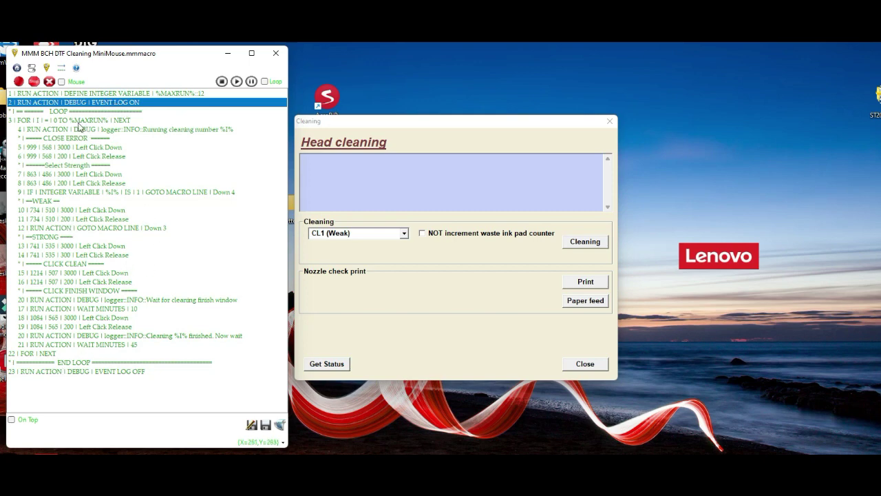
left_click(49, 372)
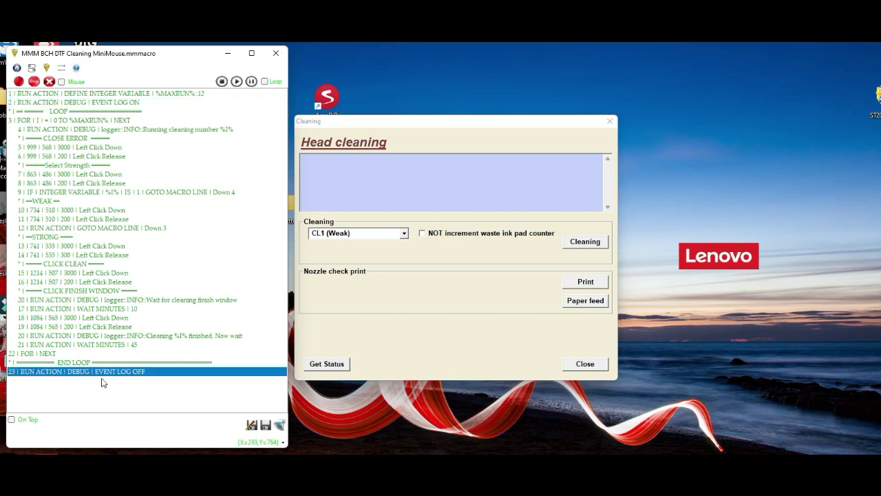
Review the macro's logger messages, the wait lines and the finish-window click, ending at the last event log line
left_click(100, 301)
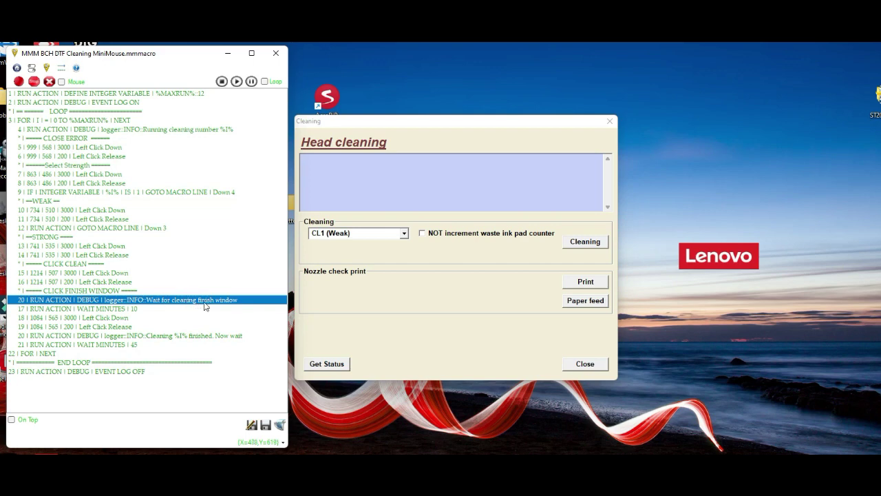
left_click(100, 310)
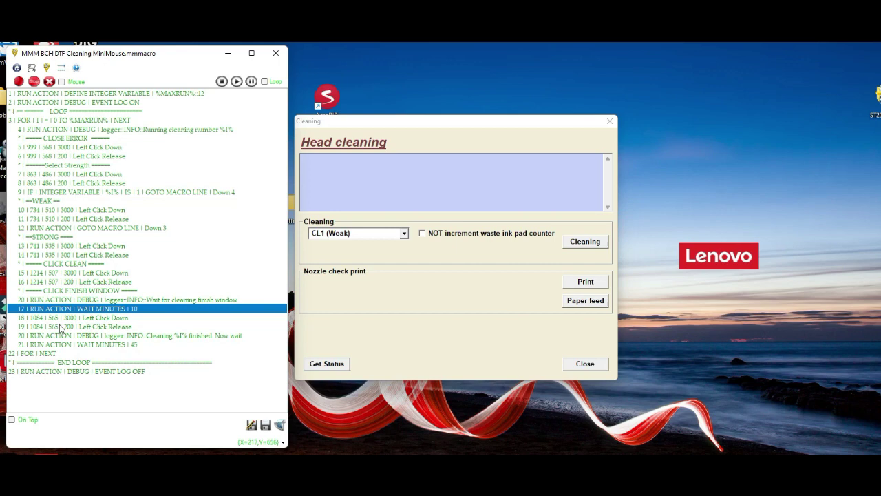
left_click(48, 302)
left_click(48, 310)
left_click(76, 318)
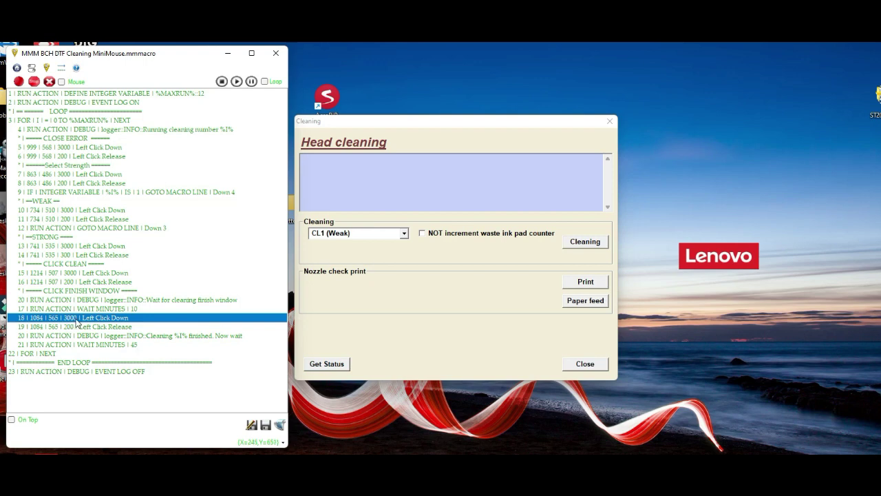
left_click(80, 309)
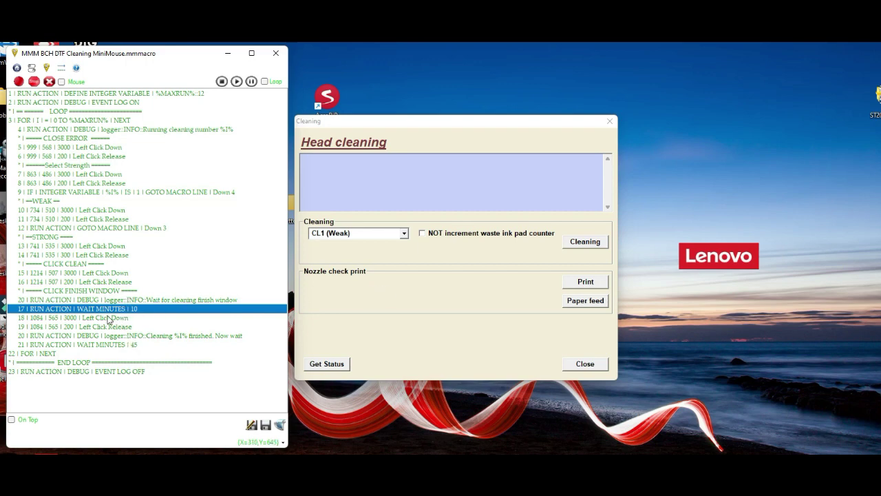
left_click(91, 336)
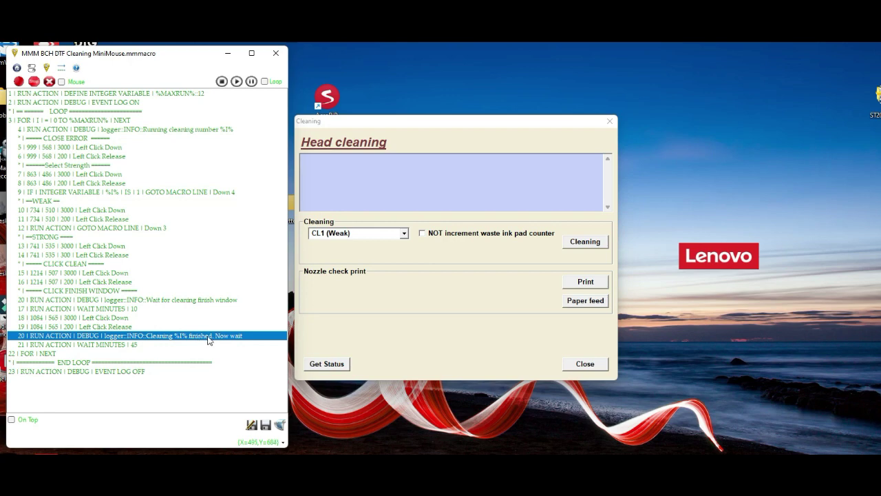
left_click(128, 346)
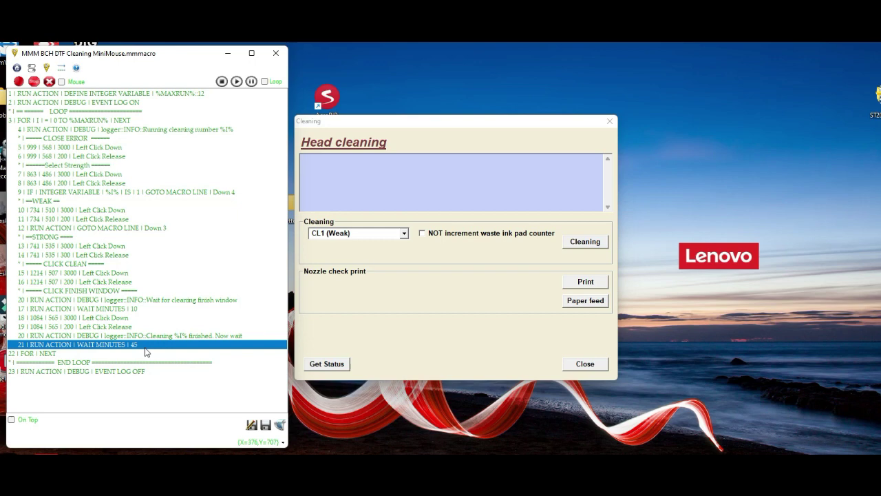
left_click(174, 336)
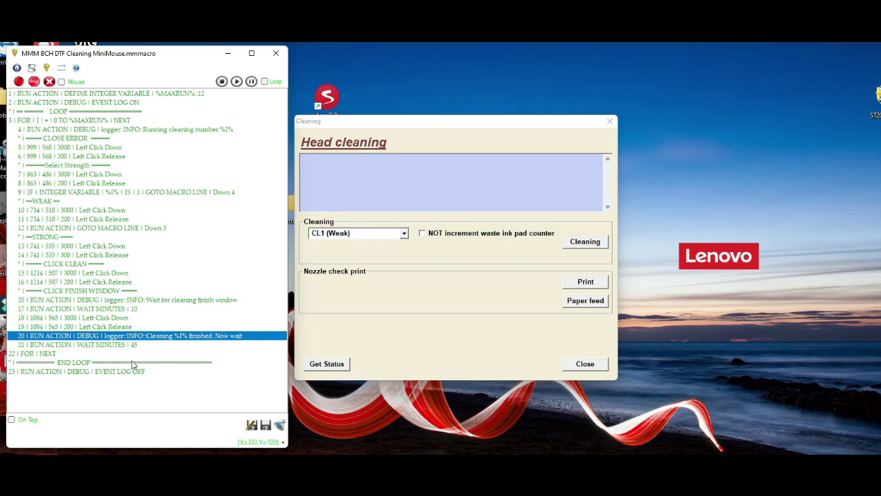
left_click(173, 373)
left_click(174, 374)
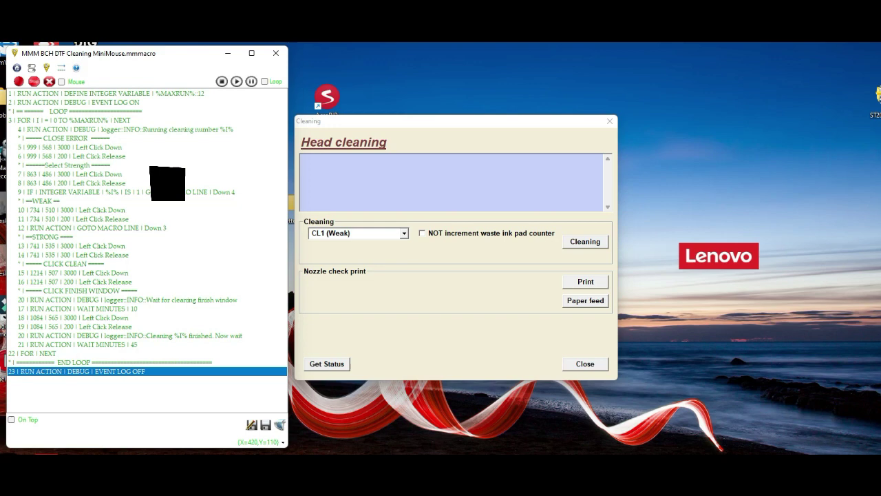
Open the Event Log window, place it beside the Head cleaning window, and enable global event logging in its settings
left_click(61, 70)
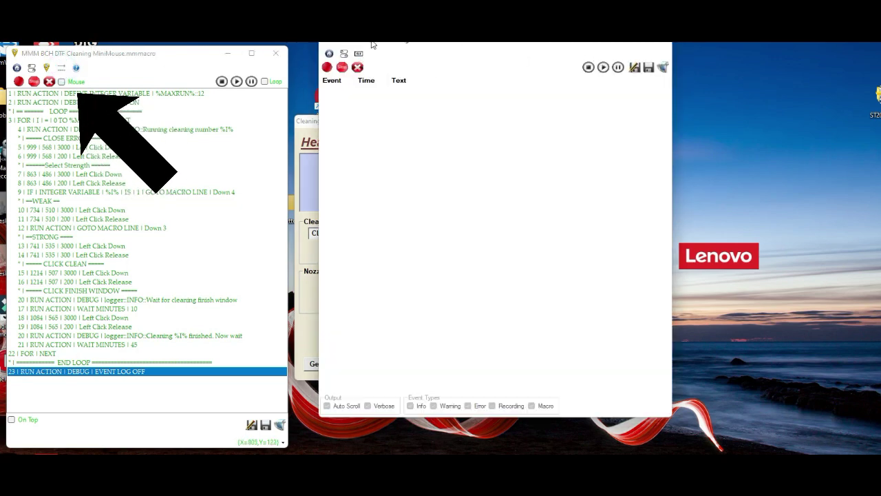
left_click_drag(372, 44, 679, 62)
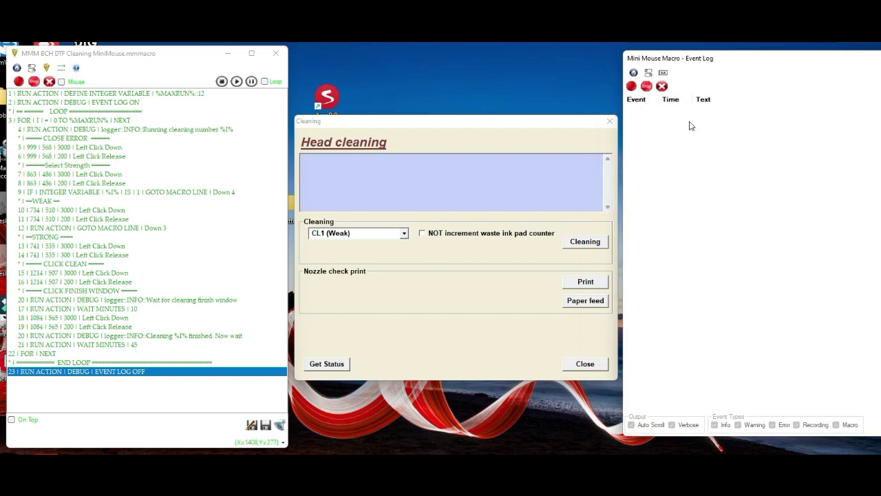
left_click(648, 74)
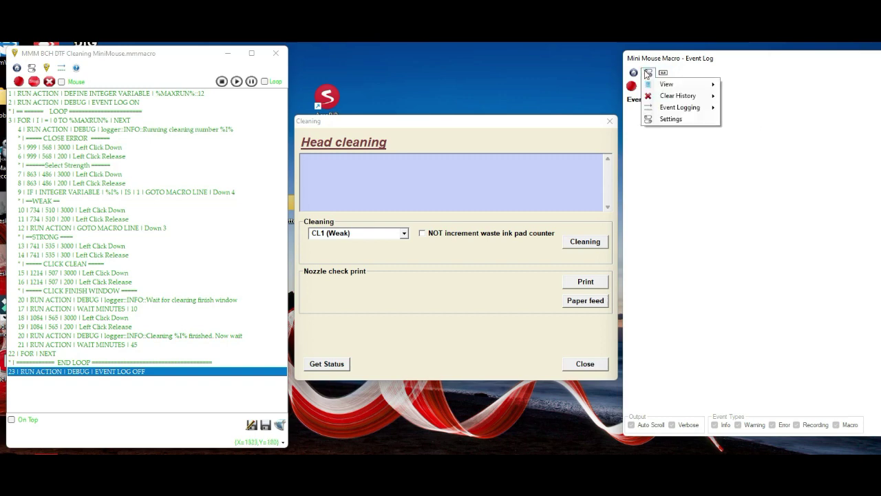
left_click(668, 118)
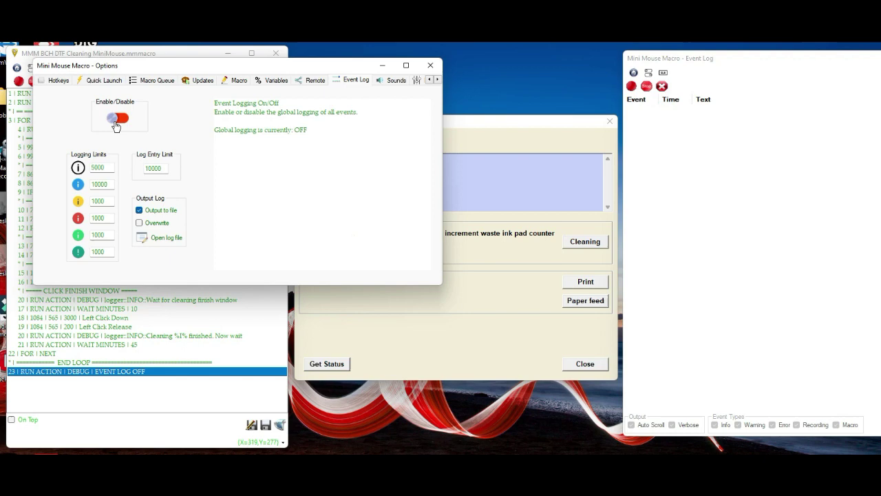
left_click(118, 119)
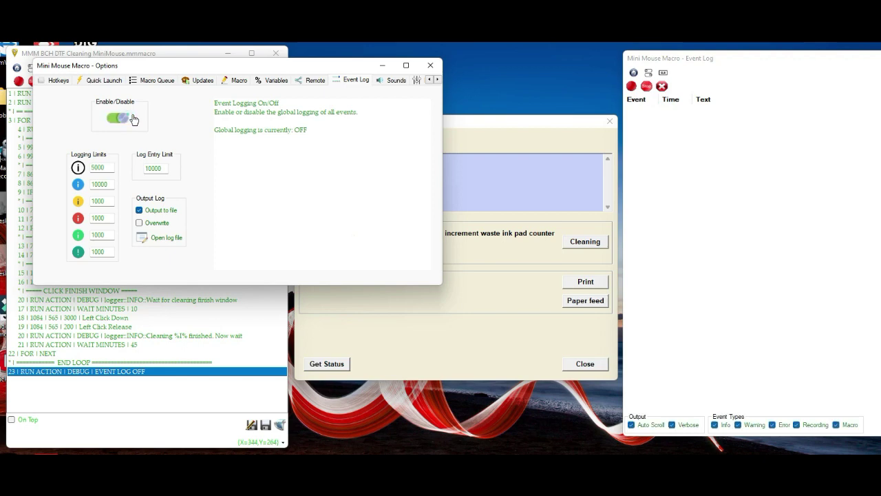
left_click(430, 66)
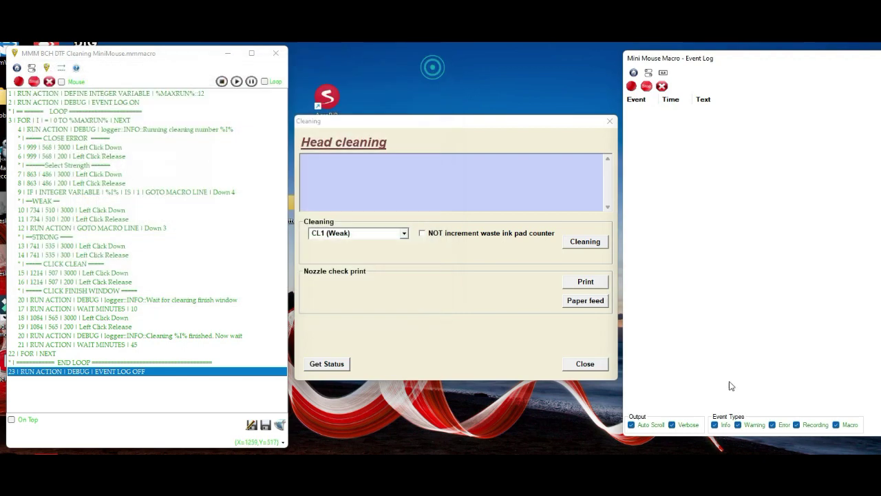
Turn off Auto Scroll and Verbose output and the Warning, Error, Recording and Macro event types, keeping only Info
left_click(632, 425)
left_click(673, 425)
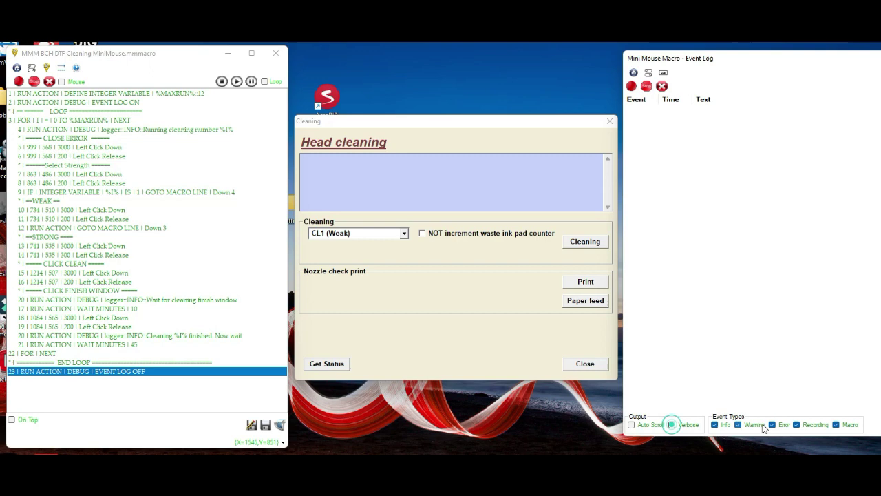
left_click(738, 425)
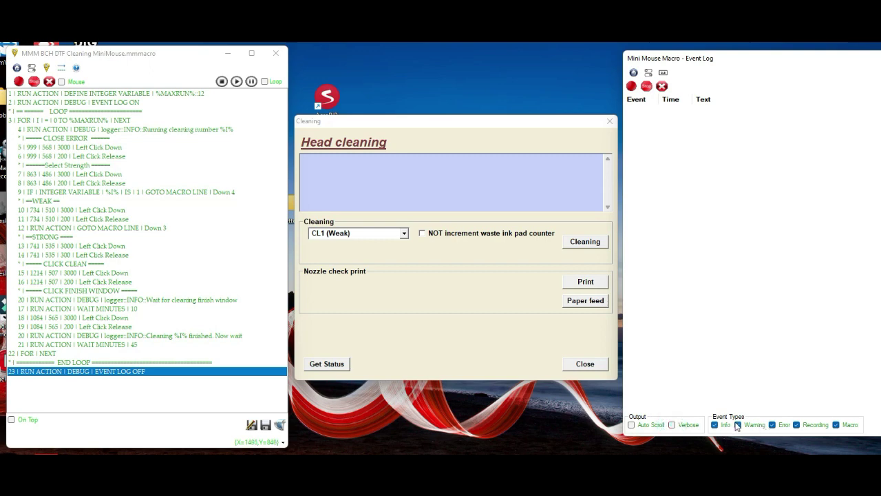
left_click(772, 425)
left_click(797, 425)
left_click(837, 425)
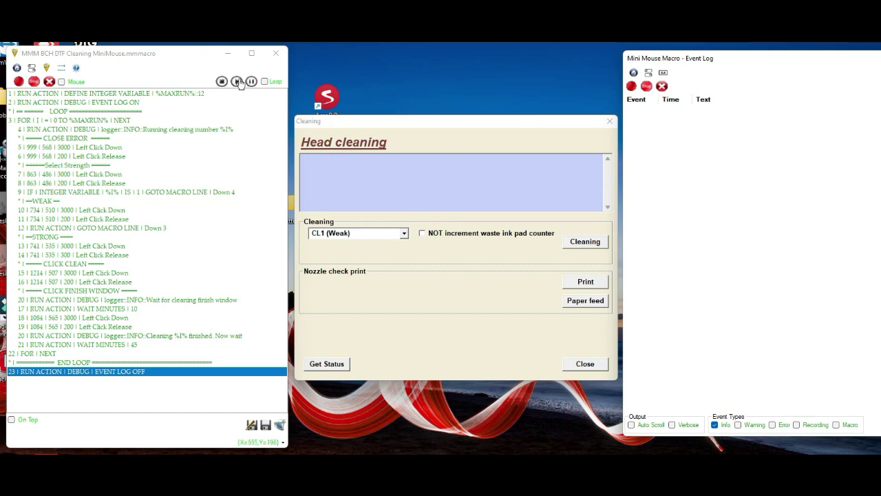
Turn on the Loop option without entering a loop number and start playback of the cleaning macro
left_click(272, 82)
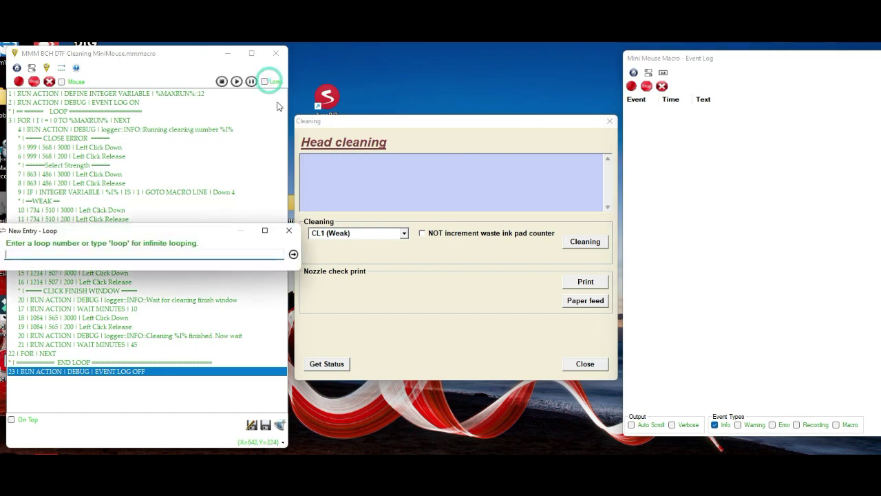
left_click(289, 230)
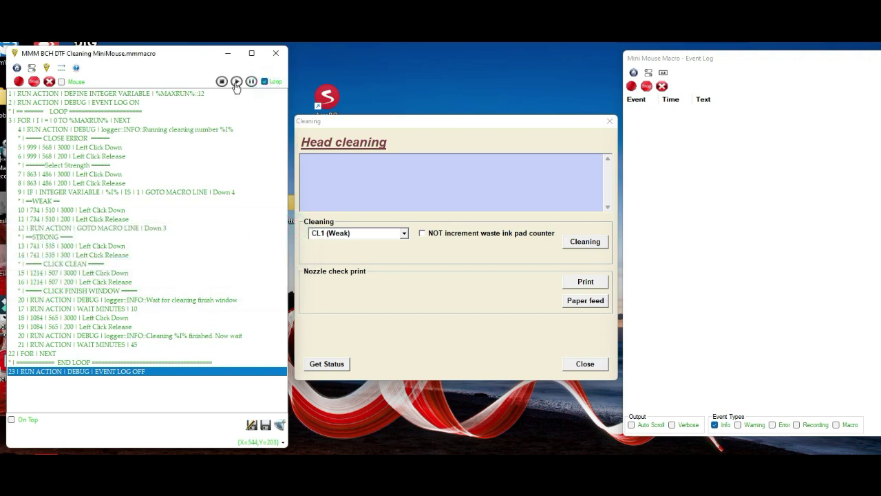
left_click(237, 82)
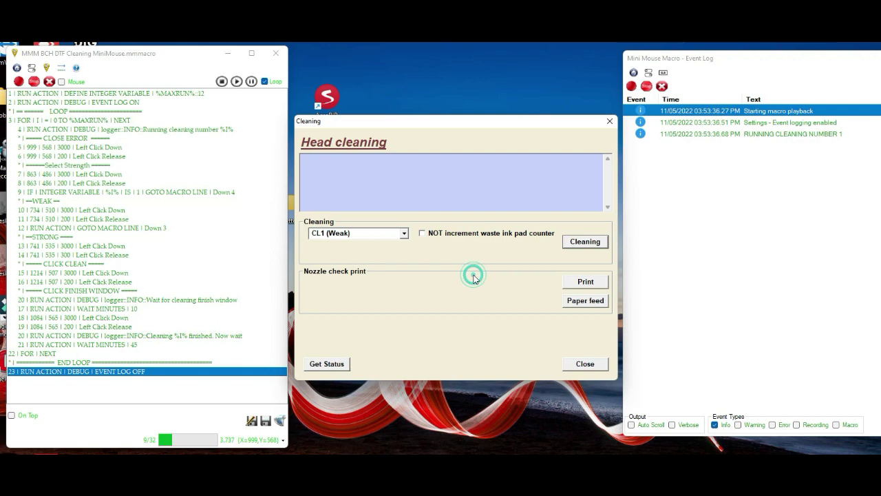